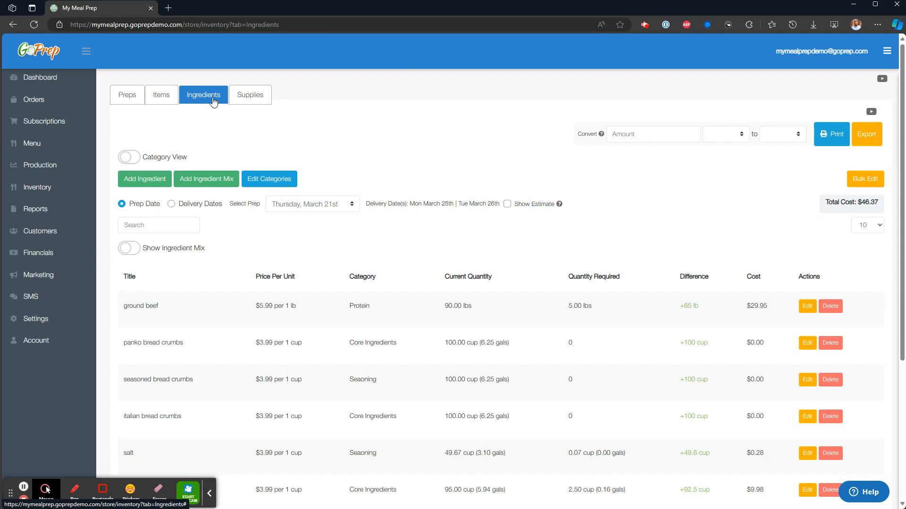
# - Open the ground beef ingredient for editing, review its price, category and current quantity fields, and cancel the edit
pyautogui.scroll(-1, 355, 126)
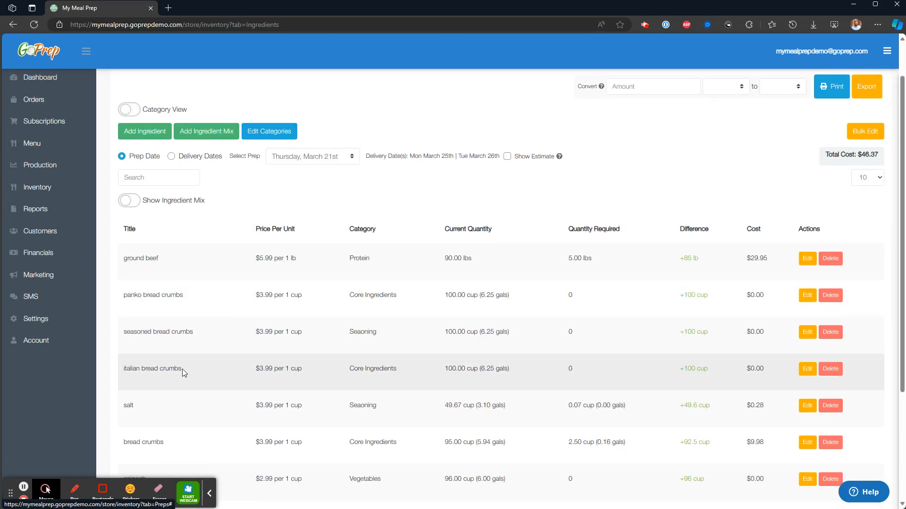
pyautogui.click(807, 259)
pyautogui.moveTo(275, 256); pyautogui.dragTo(264, 267)
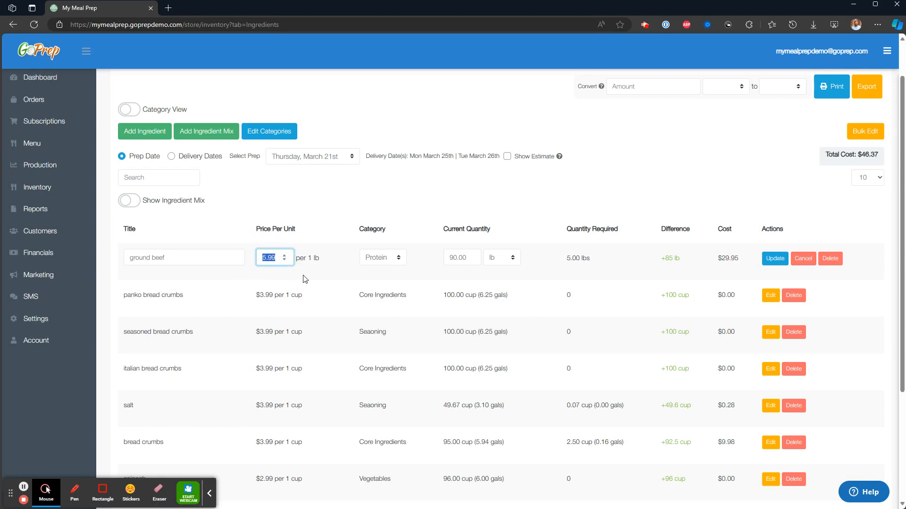
pyautogui.click(397, 262)
pyautogui.click(397, 260)
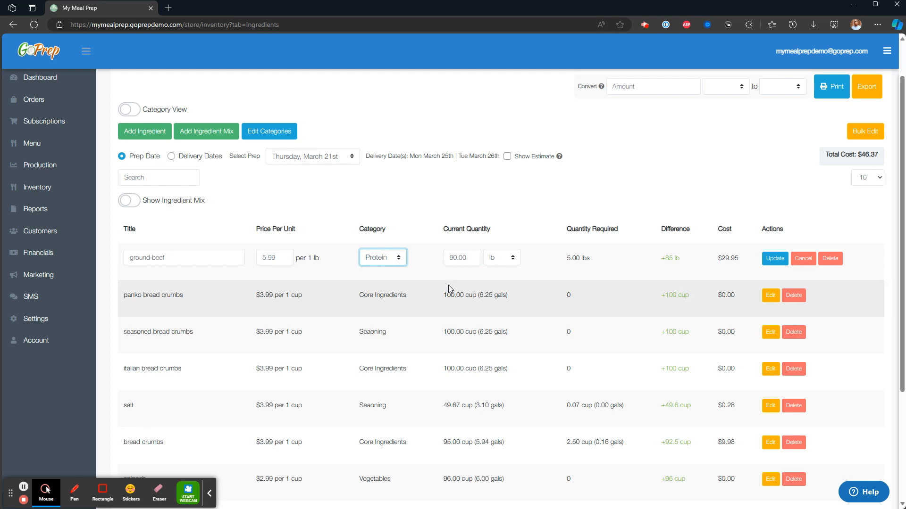
pyautogui.doubleClick(459, 258)
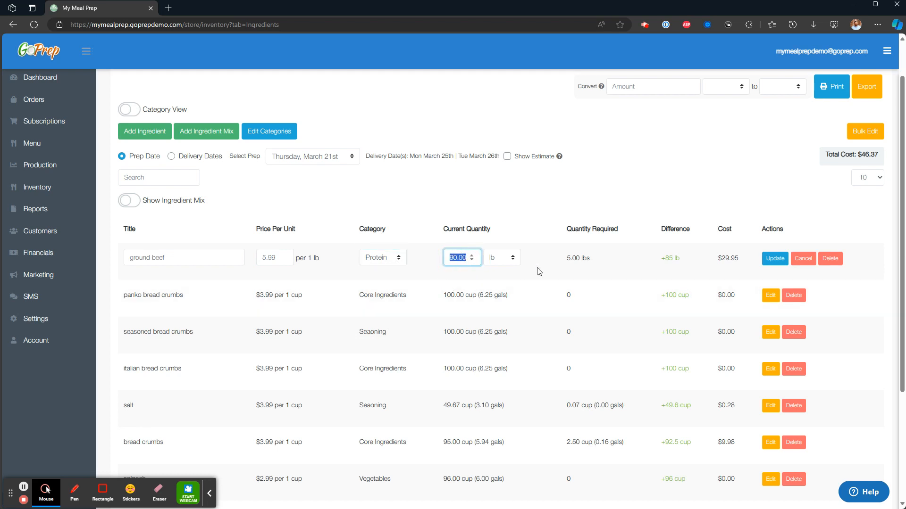
pyautogui.click(803, 259)
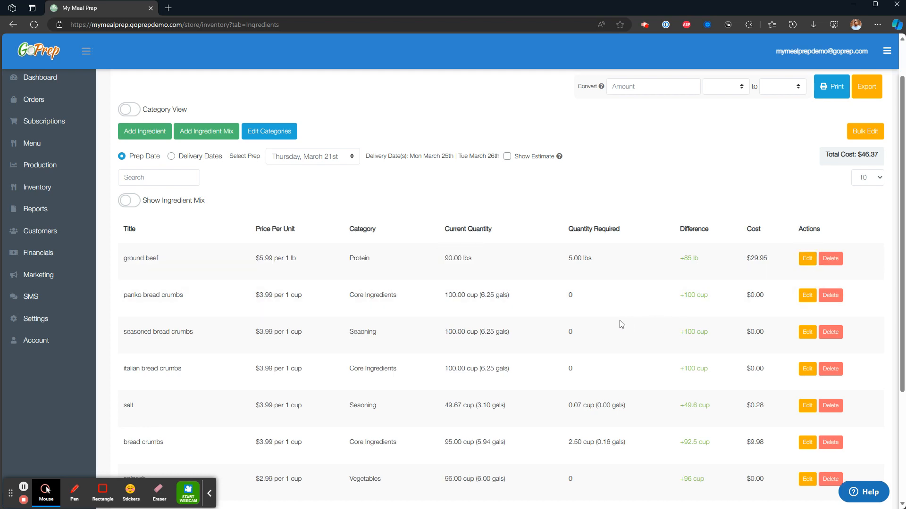
# - Examine ground beef's required quantity, difference and cost in the ingredients inventory
pyautogui.moveTo(568, 259); pyautogui.dragTo(592, 258)
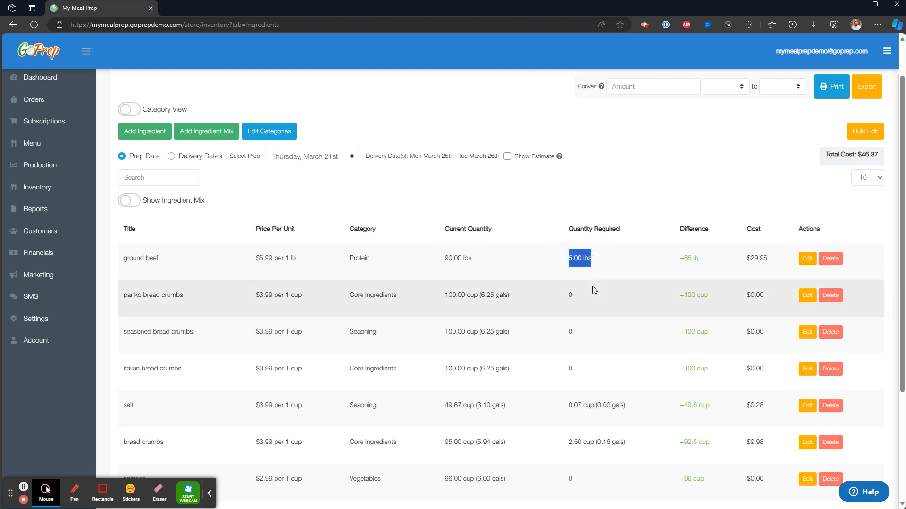
pyautogui.moveTo(668, 259); pyautogui.dragTo(708, 276)
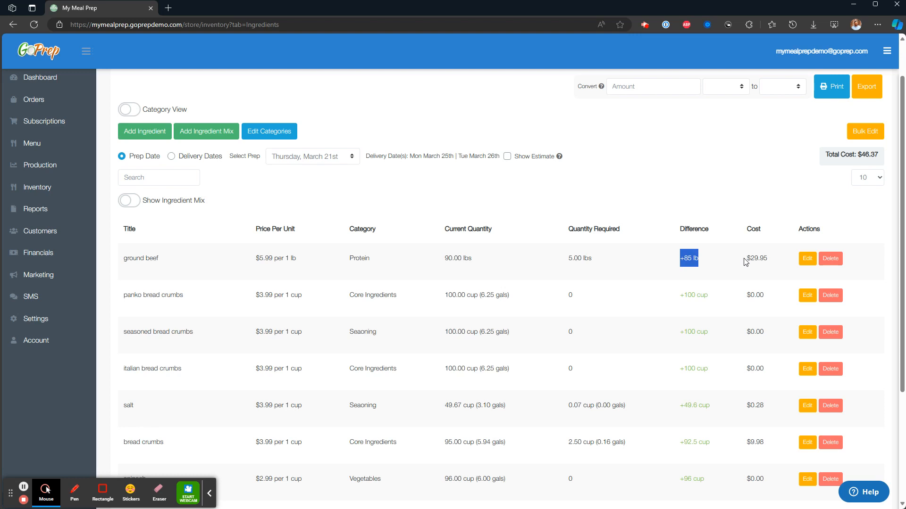
pyautogui.moveTo(744, 261); pyautogui.dragTo(774, 259)
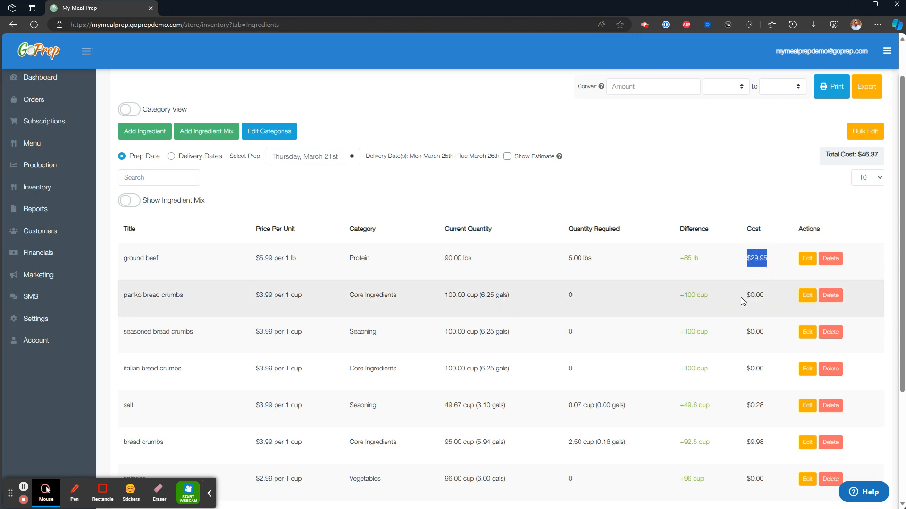
pyautogui.scroll(1, 509, 302)
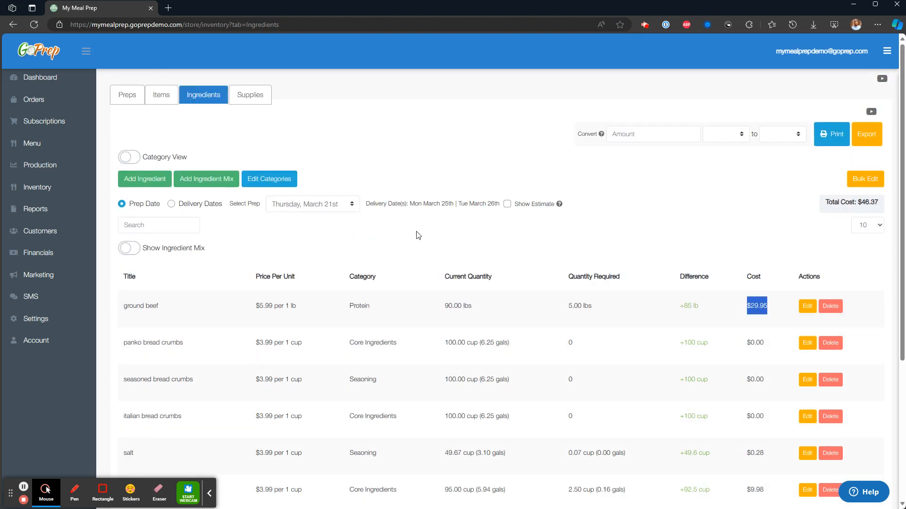
# - View the Beef Pattie's cost breakdown in the items inventory and examine its Meal Containers and Meal Lids entries
pyautogui.click(160, 97)
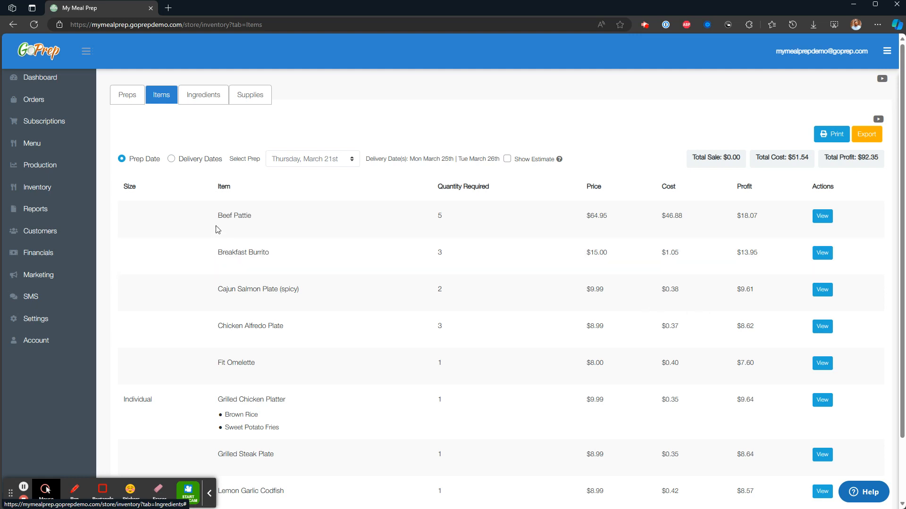
pyautogui.click(830, 218)
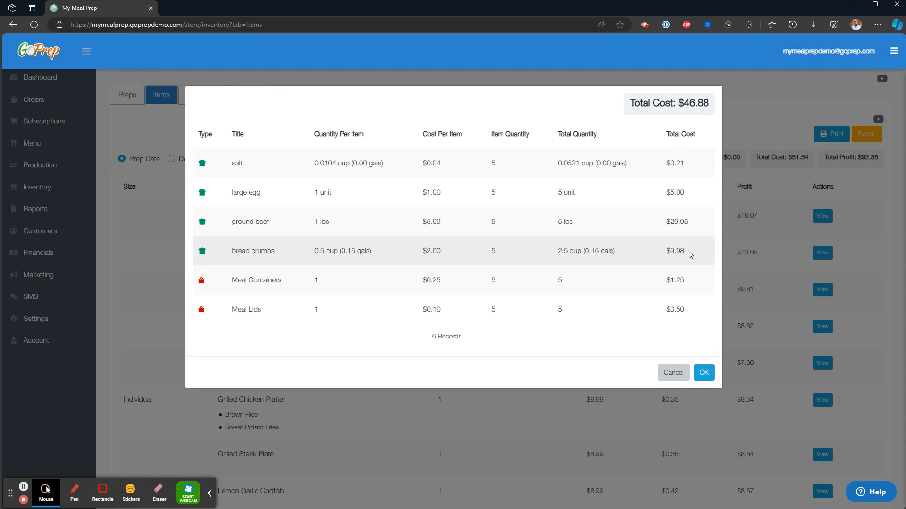
pyautogui.moveTo(289, 282); pyautogui.dragTo(234, 282)
pyautogui.moveTo(263, 309); pyautogui.dragTo(235, 313)
pyautogui.click(270, 307)
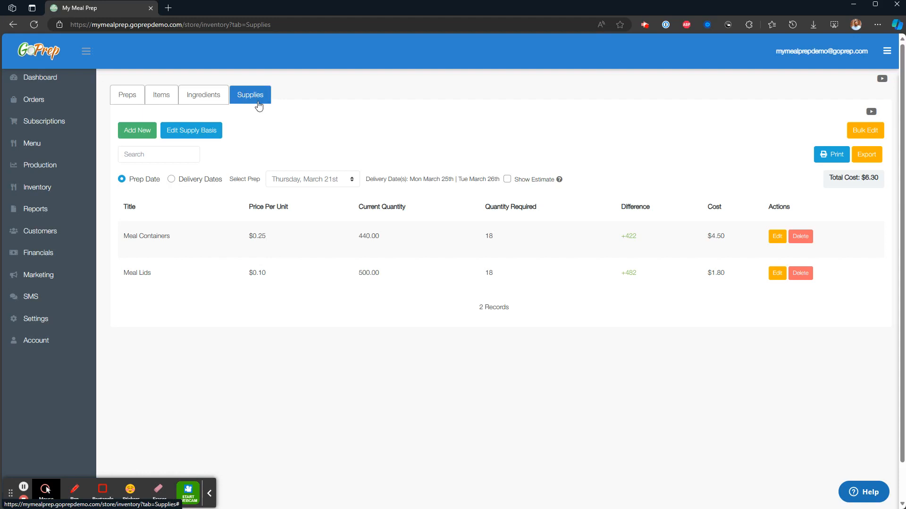
# - Look at the blank new-supply form without saving it, and check the Meal Containers' unit price and current quantity
pyautogui.click(136, 130)
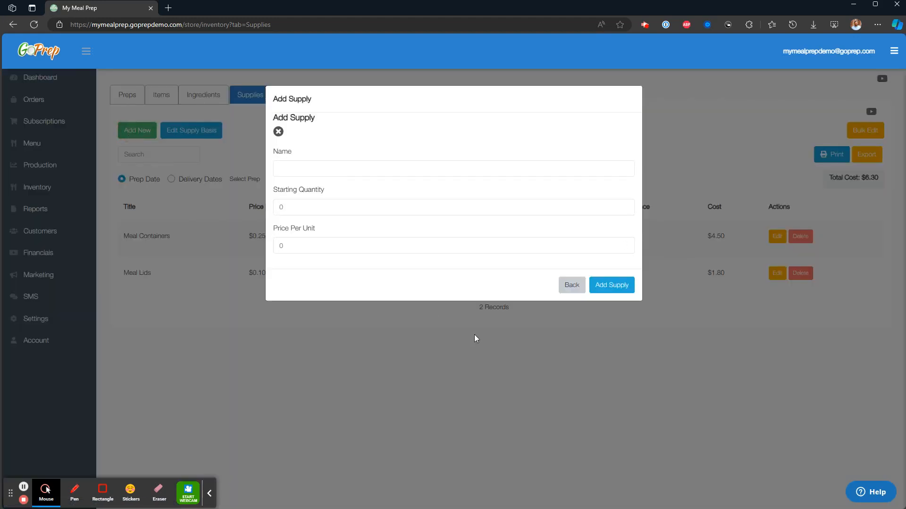
pyautogui.click(571, 285)
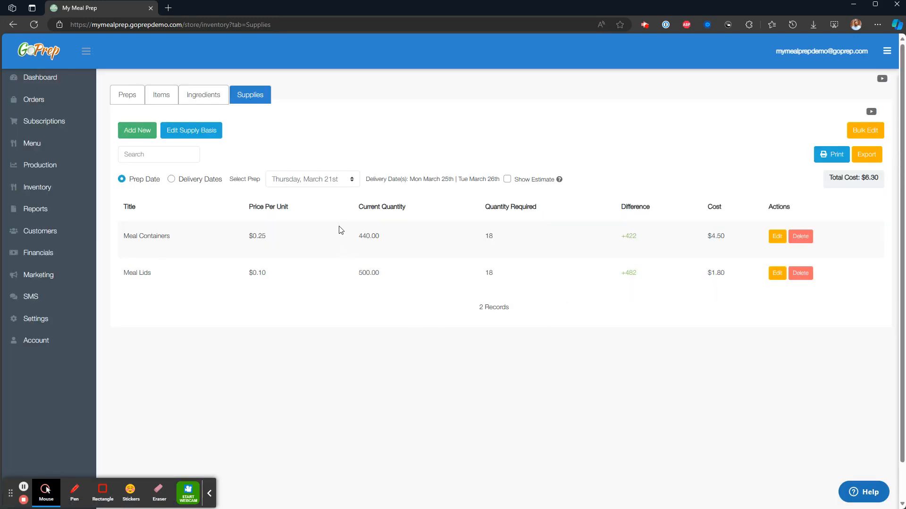
pyautogui.doubleClick(263, 237)
pyautogui.doubleClick(377, 237)
pyautogui.click(411, 394)
# - Open the supply basis settings and examine the basis type assigned to Meal Containers
pyautogui.click(192, 133)
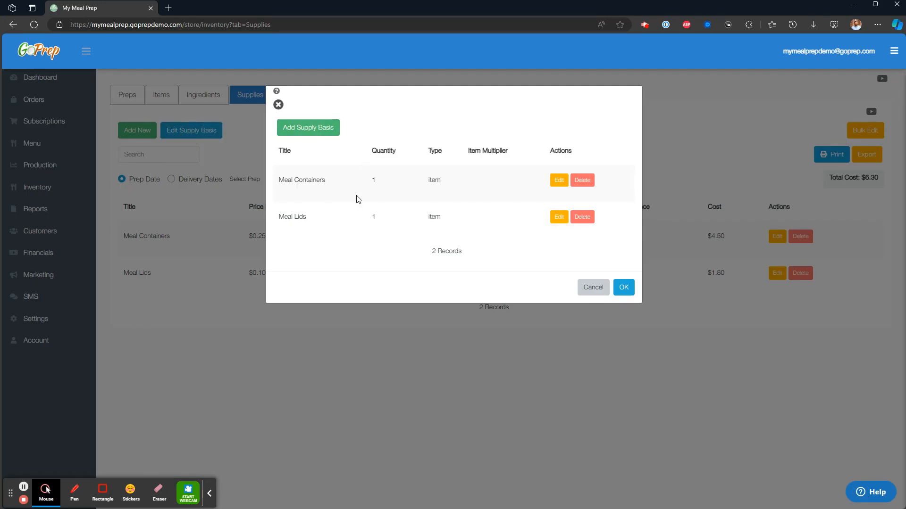
pyautogui.doubleClick(434, 179)
pyautogui.moveTo(333, 182); pyautogui.dragTo(279, 183)
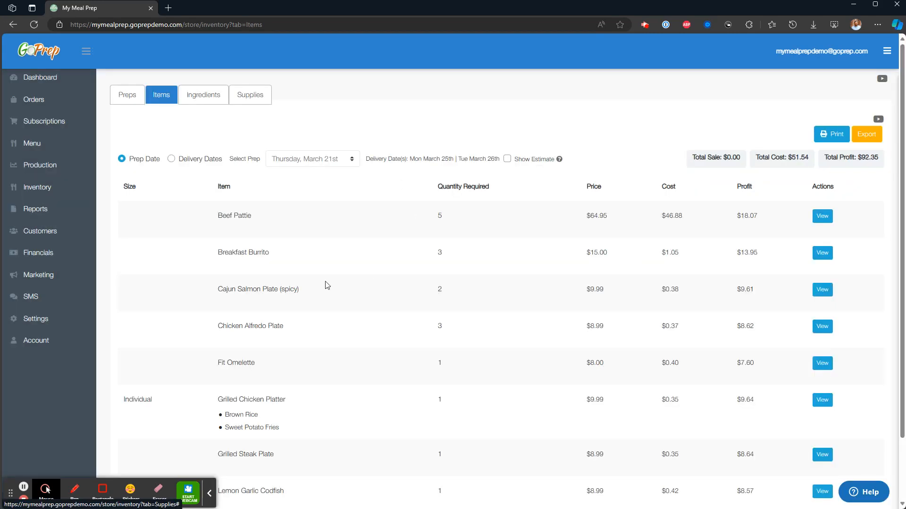
# - Examine the Breakfast Burrito's price in the items inventory
pyautogui.moveTo(580, 249); pyautogui.dragTo(631, 254)
pyautogui.moveTo(553, 255); pyautogui.dragTo(607, 253)
pyautogui.click(571, 256)
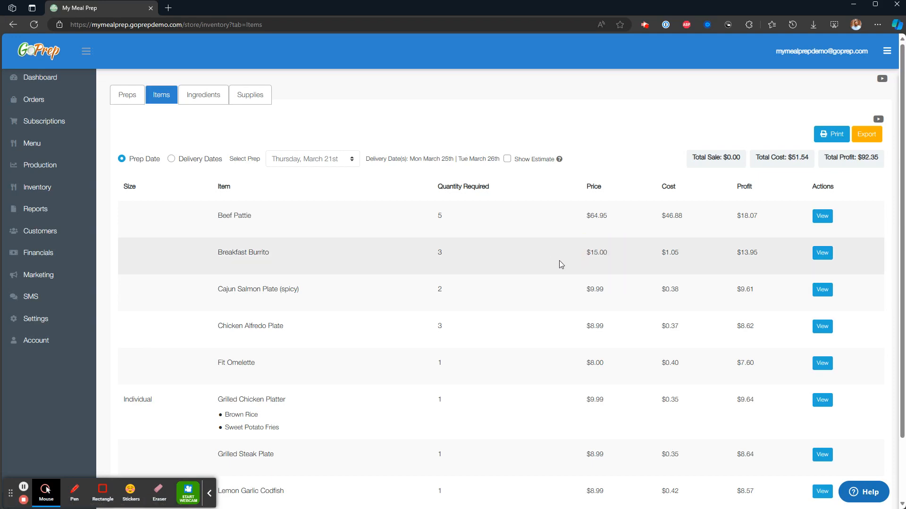
# - Open the store menu list and check the price of the Asparagus item
pyautogui.click(52, 152)
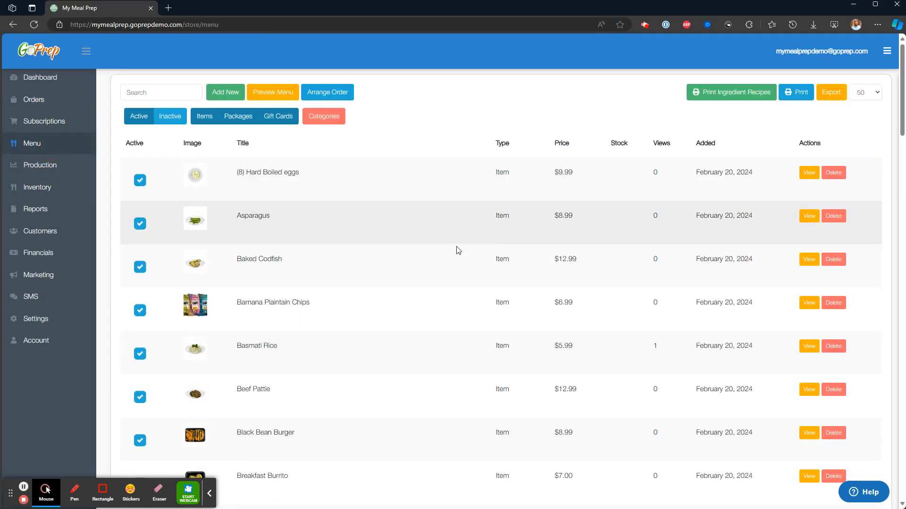
pyautogui.doubleClick(250, 216)
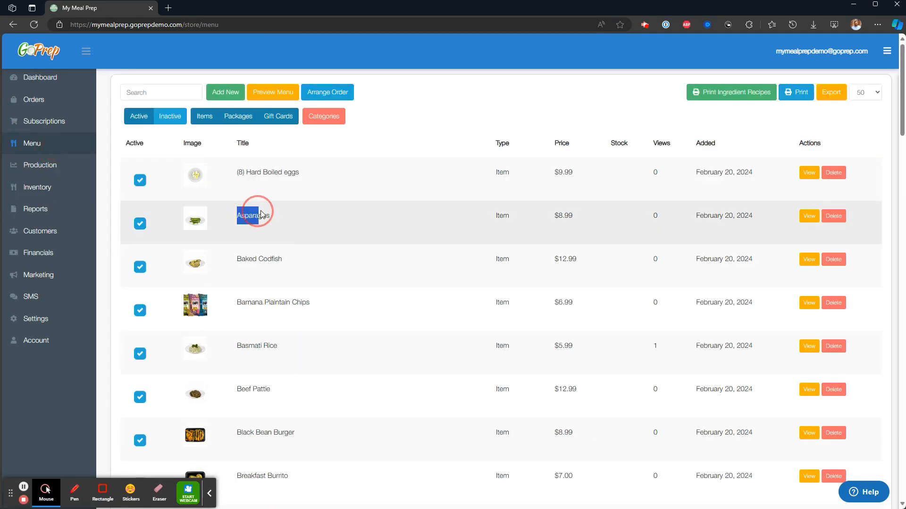
pyautogui.moveTo(564, 216); pyautogui.dragTo(603, 216)
pyautogui.click(549, 216)
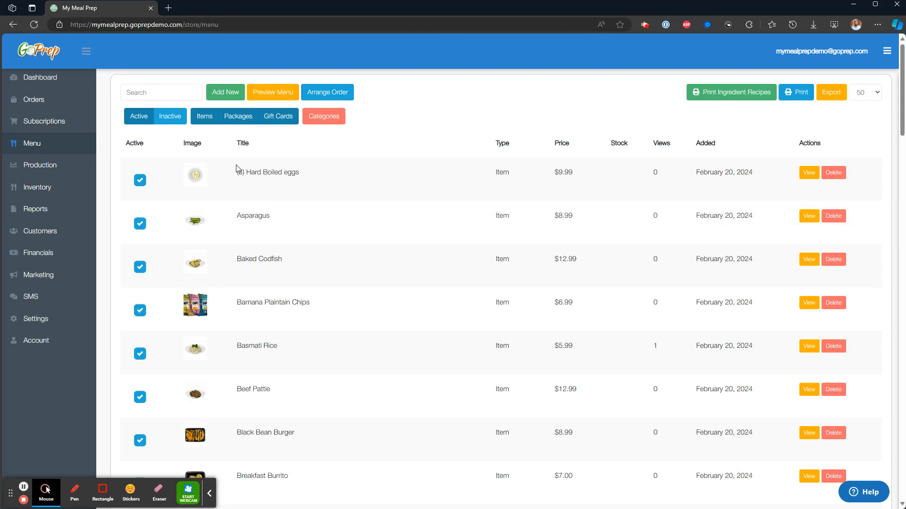
# - Hide individual items from the menu list and open the selectable items of Test Selectable Package
pyautogui.click(208, 118)
pyautogui.scroll(-4, 352, 443)
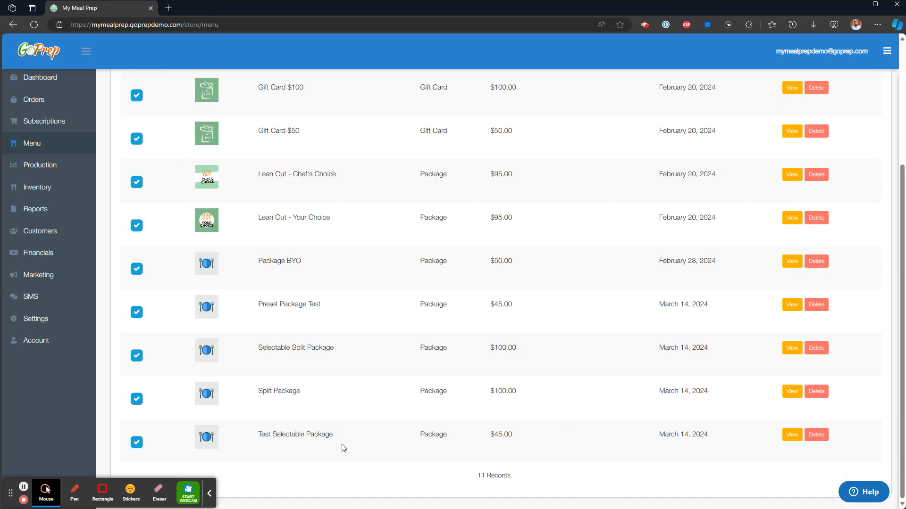
pyautogui.click(342, 445)
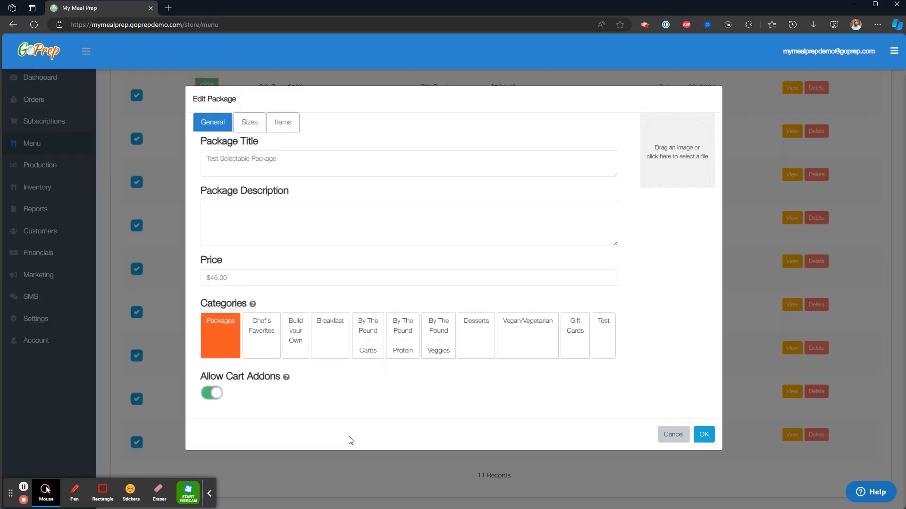
pyautogui.click(286, 126)
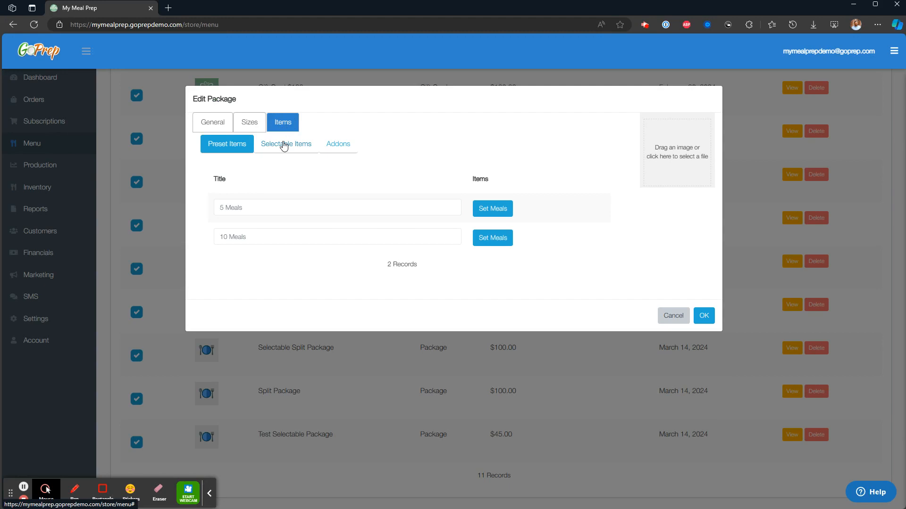
pyautogui.click(284, 146)
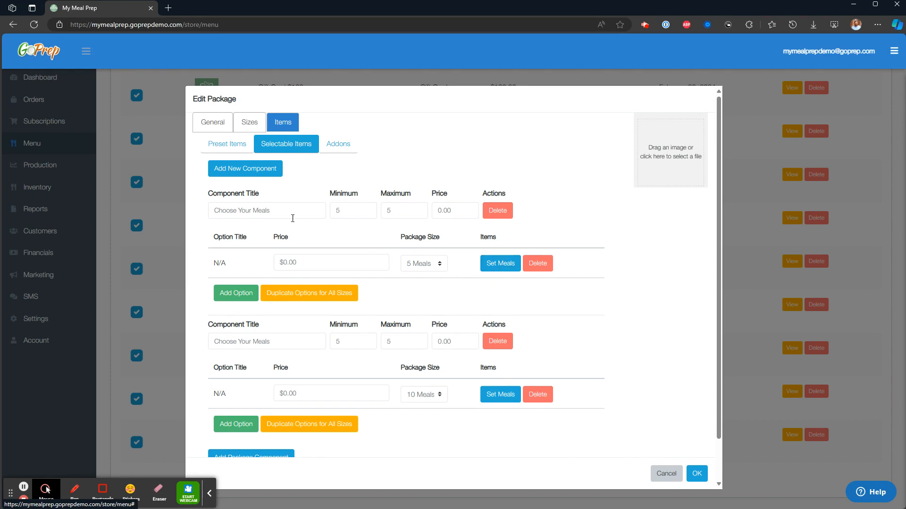
# - Open the meals of the "Choose Your Meals" component for the 5 Meals size and show only the included ones
pyautogui.moveTo(285, 213); pyautogui.dragTo(203, 211)
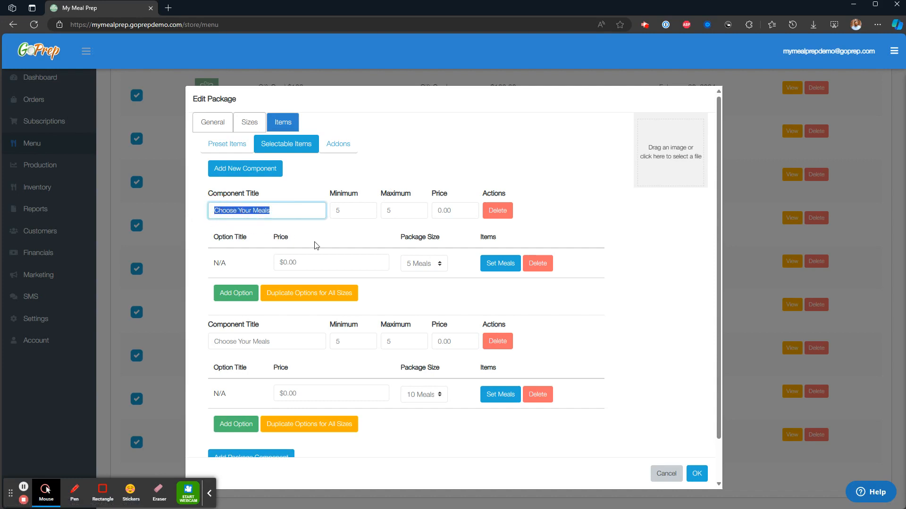
pyautogui.click(462, 268)
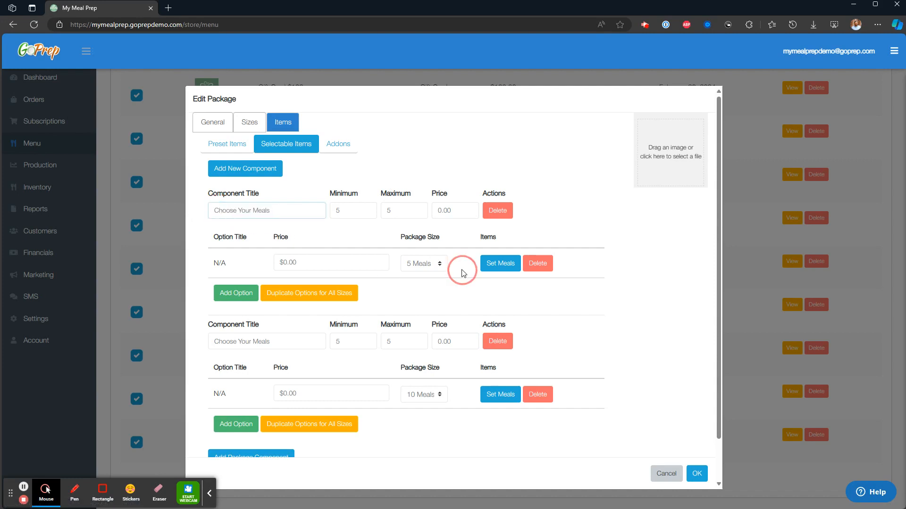
pyautogui.click(501, 265)
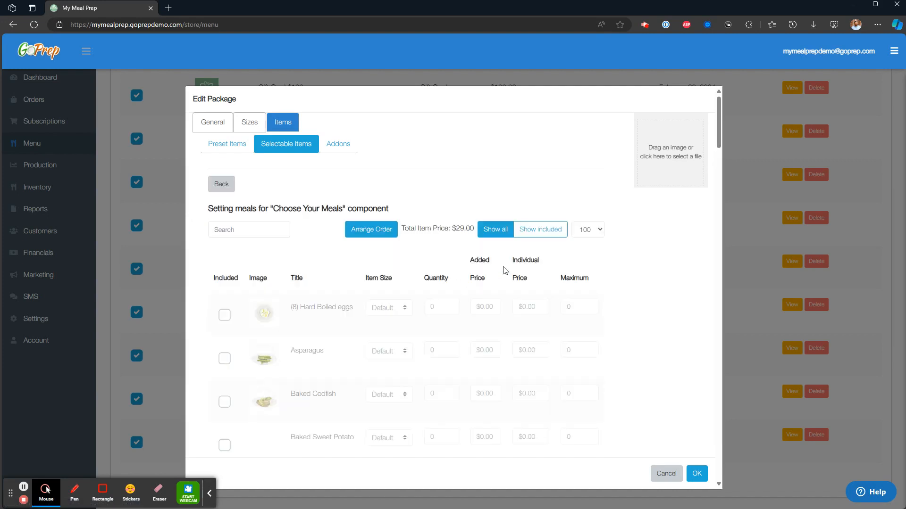
pyautogui.click(529, 236)
pyautogui.scroll(-1, 529, 240)
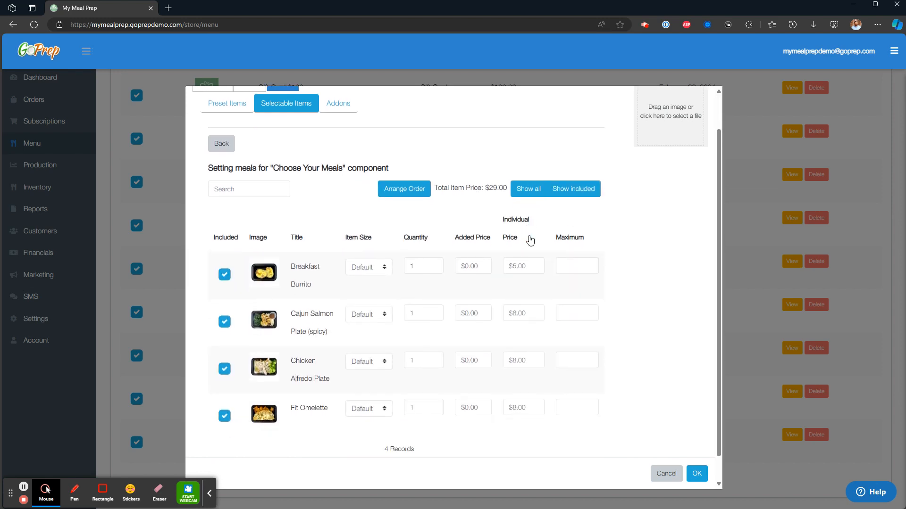
# - Examine the Breakfast Burrito's individual price among the component's included meals
pyautogui.click(517, 267)
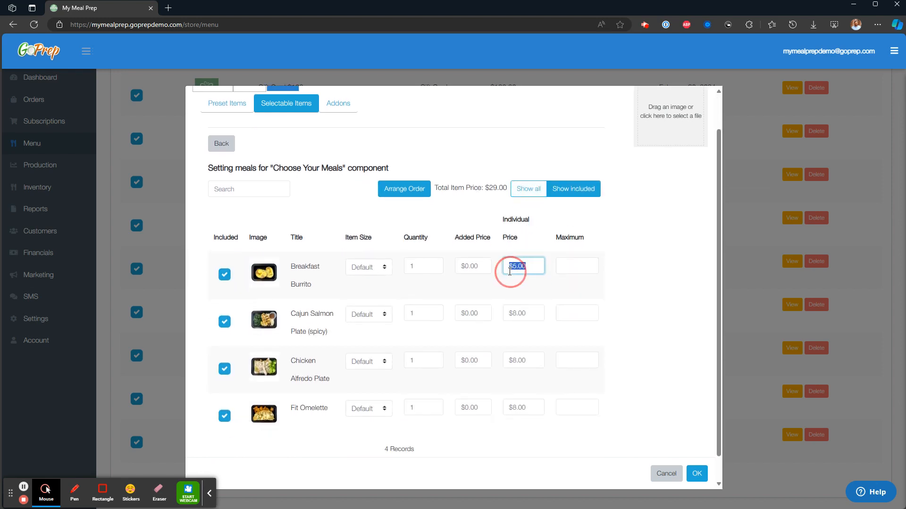
pyautogui.press('Right')
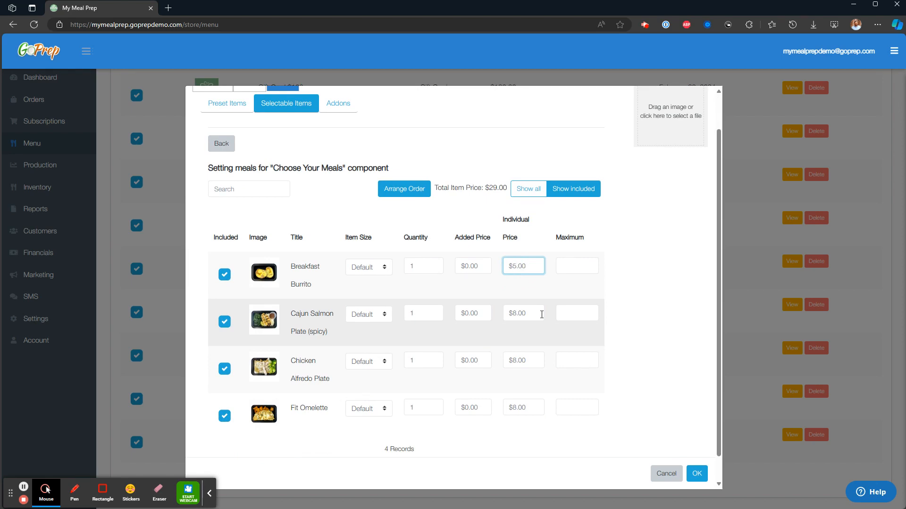
pyautogui.moveTo(523, 266); pyautogui.dragTo(502, 268)
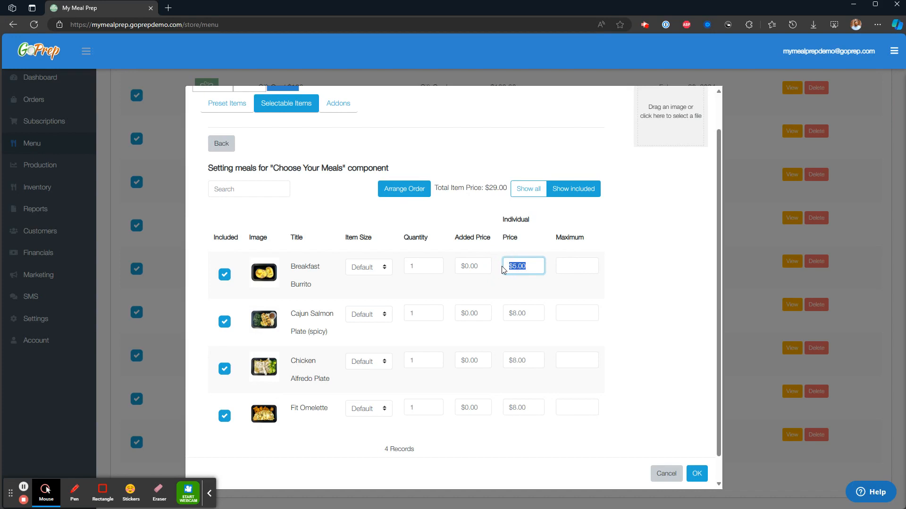
pyautogui.click(524, 266)
pyautogui.click(521, 284)
pyautogui.moveTo(534, 265); pyautogui.dragTo(499, 267)
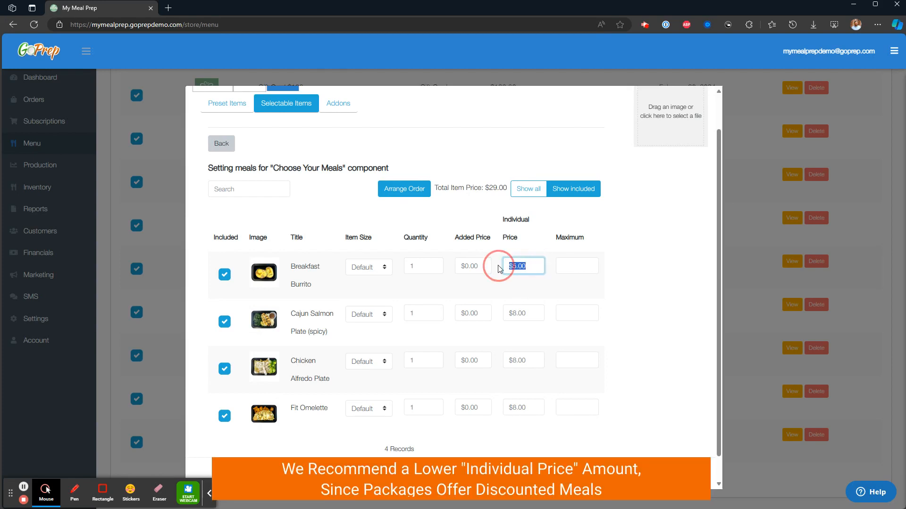
pyautogui.click(526, 287)
pyautogui.scroll(1, 391, 215)
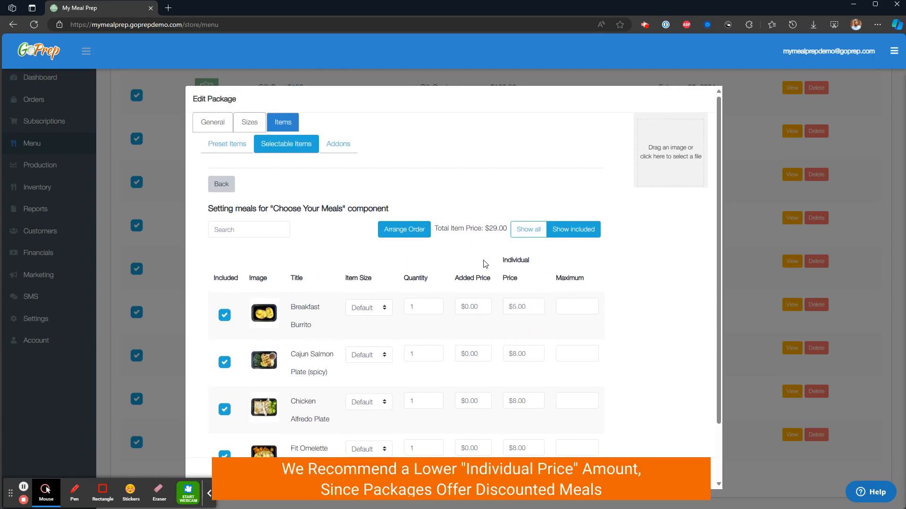
# - Return to the package's general settings and examine the Allow Cart Addons option
pyautogui.click(219, 125)
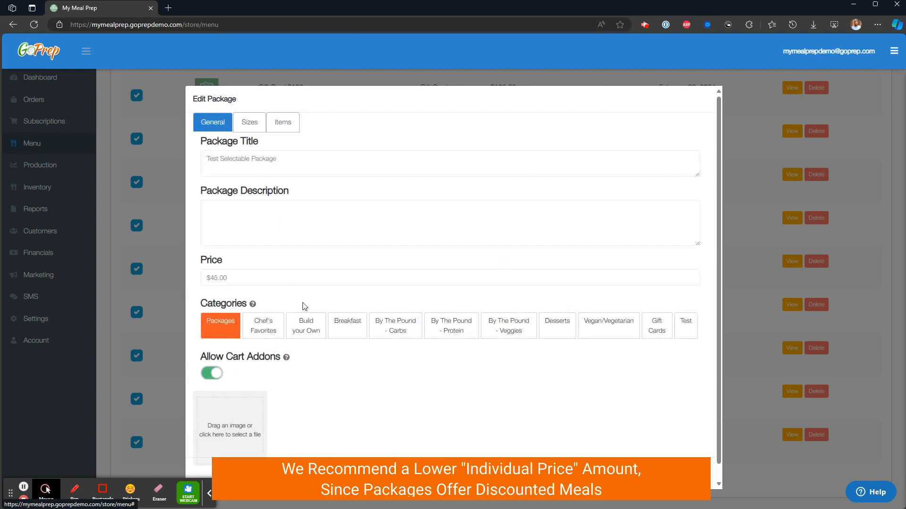
pyautogui.moveTo(282, 357); pyautogui.dragTo(202, 358)
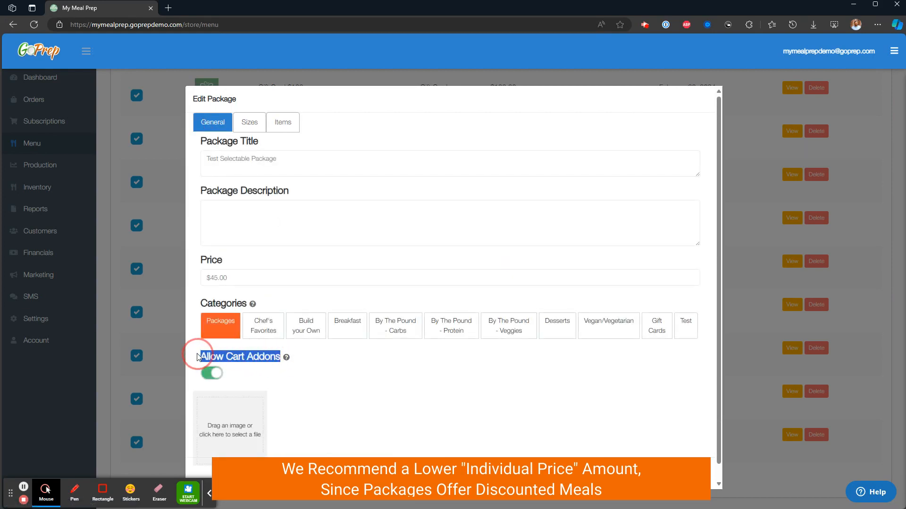
pyautogui.click(289, 369)
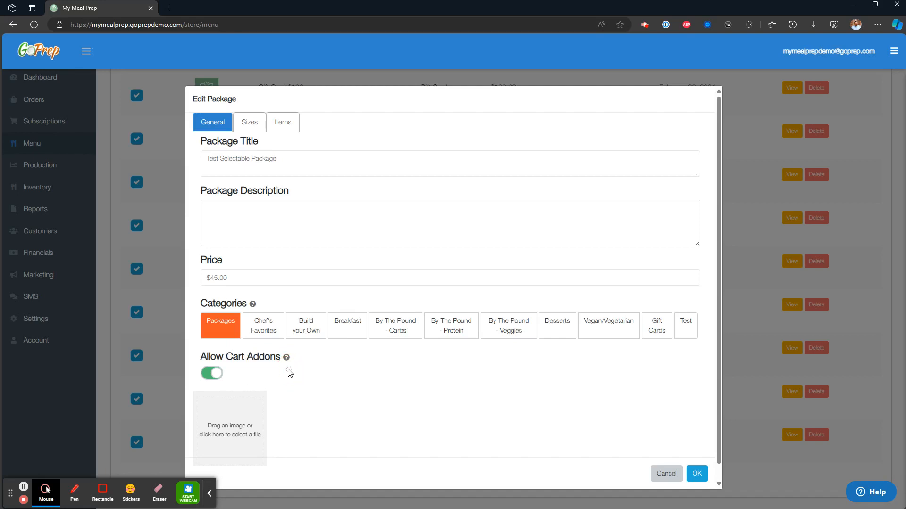
# - Examine the first "Choose Your Meals" component's title, minimum and maximum in the package's selectable items, and open its 5 Meals meal settings
pyautogui.click(292, 127)
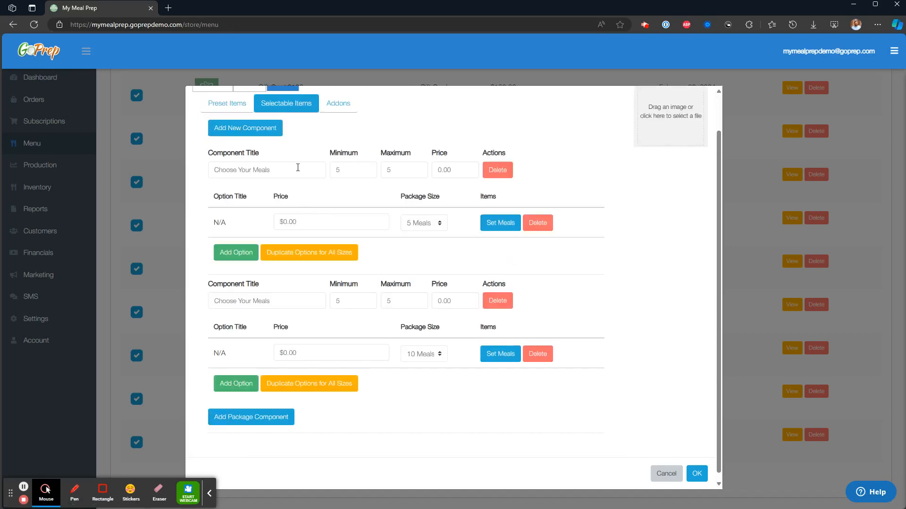
pyautogui.moveTo(298, 169); pyautogui.dragTo(201, 173)
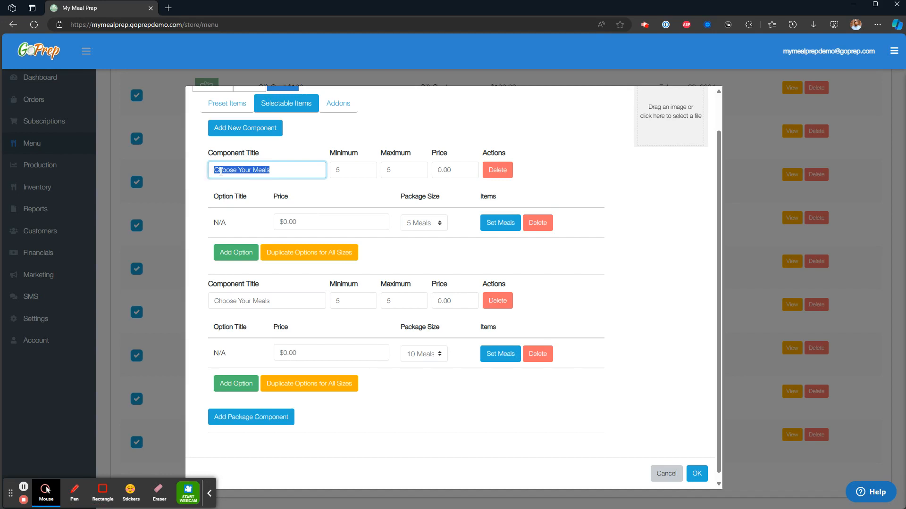
pyautogui.moveTo(350, 169); pyautogui.dragTo(341, 174)
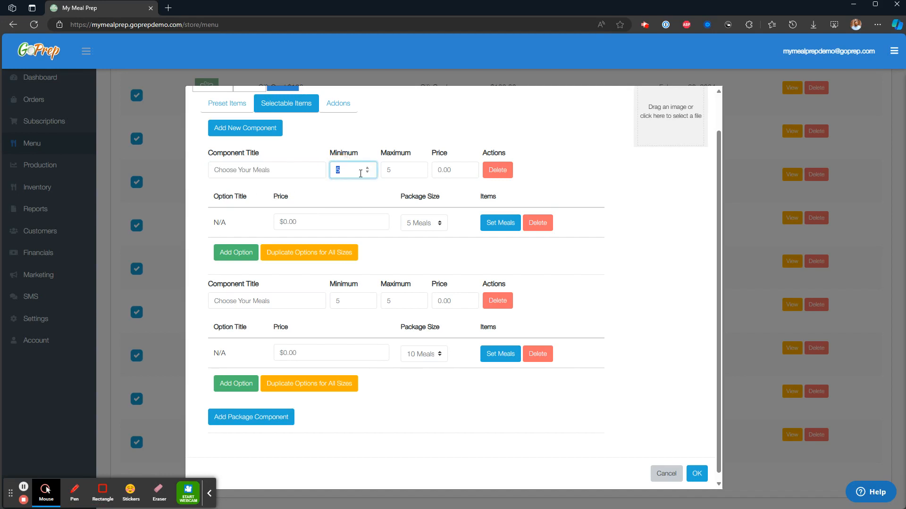
pyautogui.moveTo(396, 169); pyautogui.dragTo(384, 172)
pyautogui.click(373, 199)
pyautogui.click(500, 222)
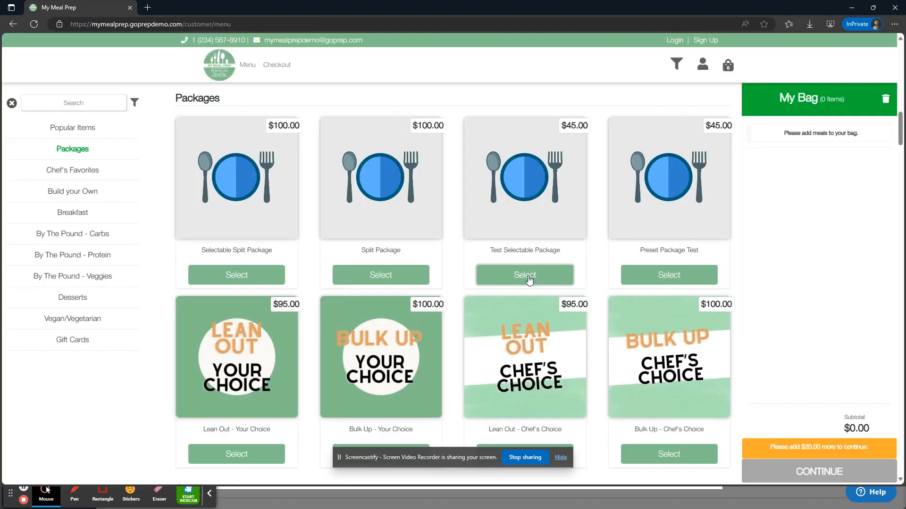
# - On the customer menu, choose Test Selectable Package in 5 Meals with 1 Breakfast Burrito, 1 Fit Omelette, 2 Cajun Salmon Plates and 1 Chicken Alfredo Plate
pyautogui.click(525, 280)
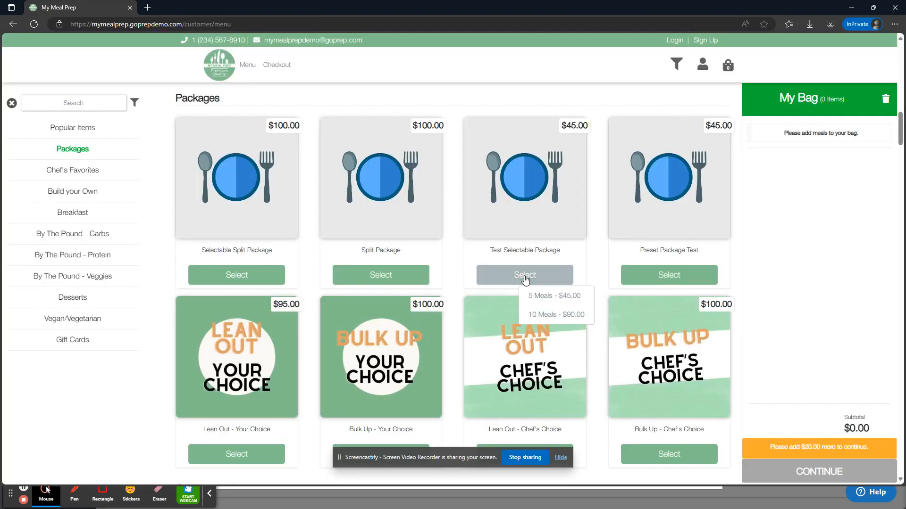
pyautogui.click(568, 299)
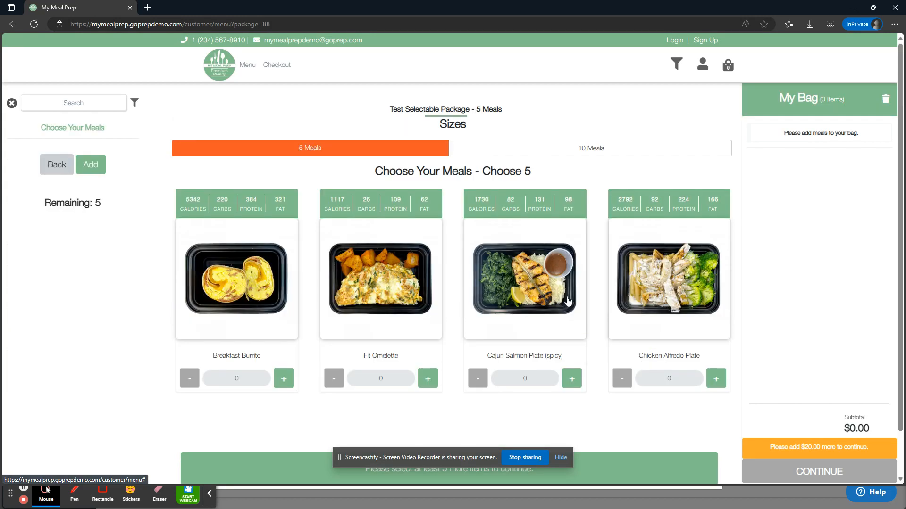
pyautogui.click(278, 380)
pyautogui.click(428, 378)
pyautogui.click(571, 380)
pyautogui.click(571, 380)
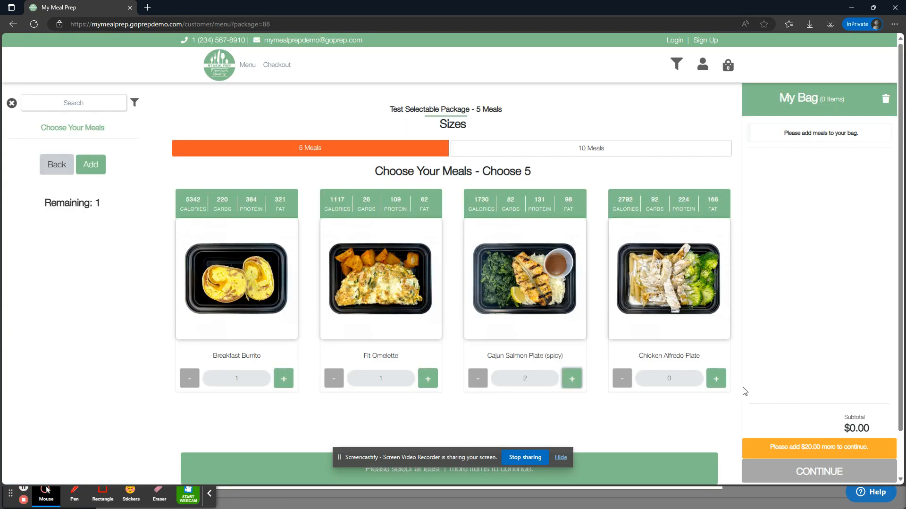
pyautogui.click(715, 379)
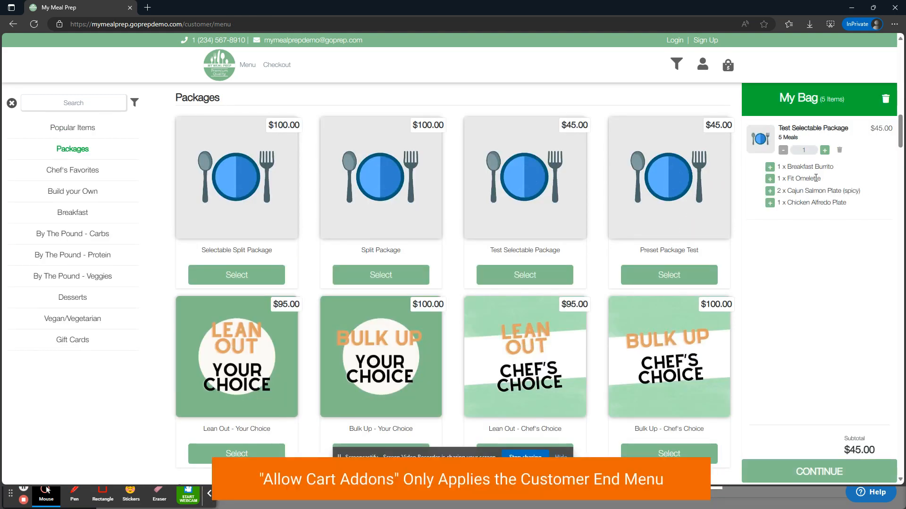
# - Add two extra Breakfast Burritos to the Test Selectable Package in the bag as cart addons
pyautogui.moveTo(837, 168); pyautogui.dragTo(790, 174)
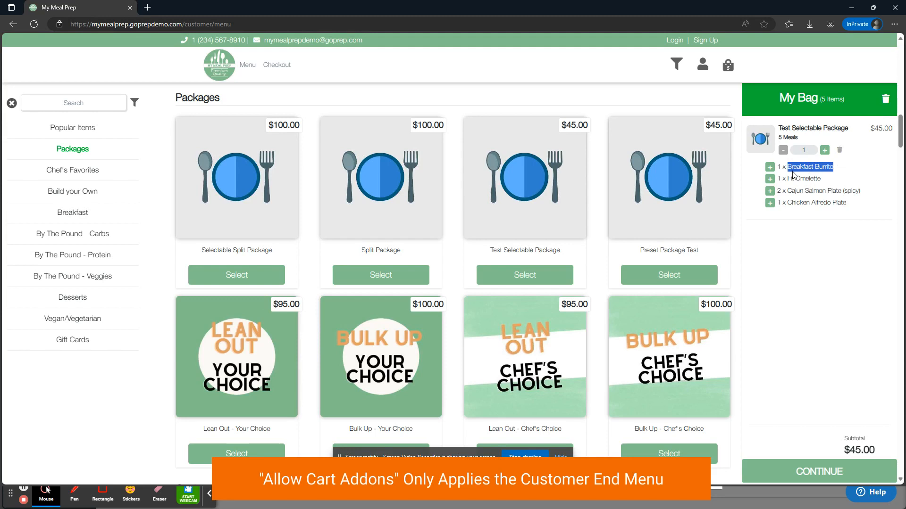
pyautogui.click(779, 175)
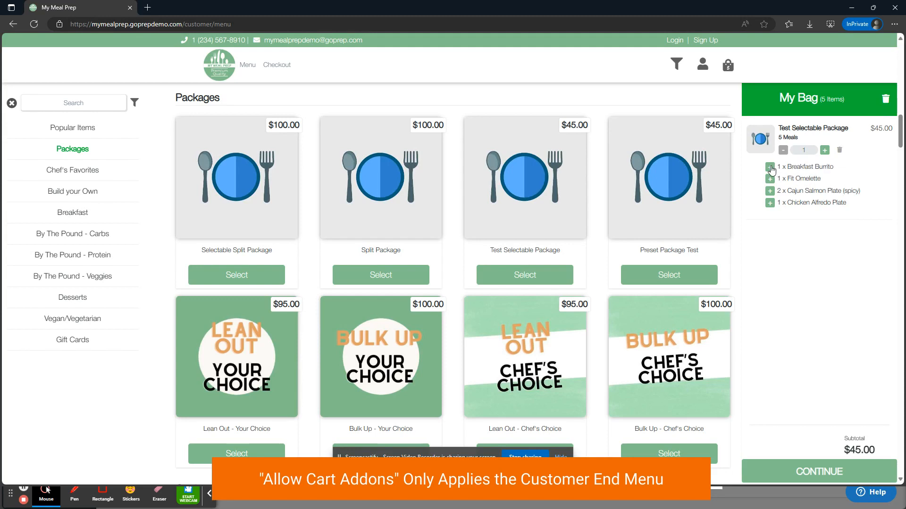
pyautogui.click(770, 167)
pyautogui.moveTo(869, 129); pyautogui.dragTo(886, 129)
pyautogui.click(812, 170)
pyautogui.click(770, 167)
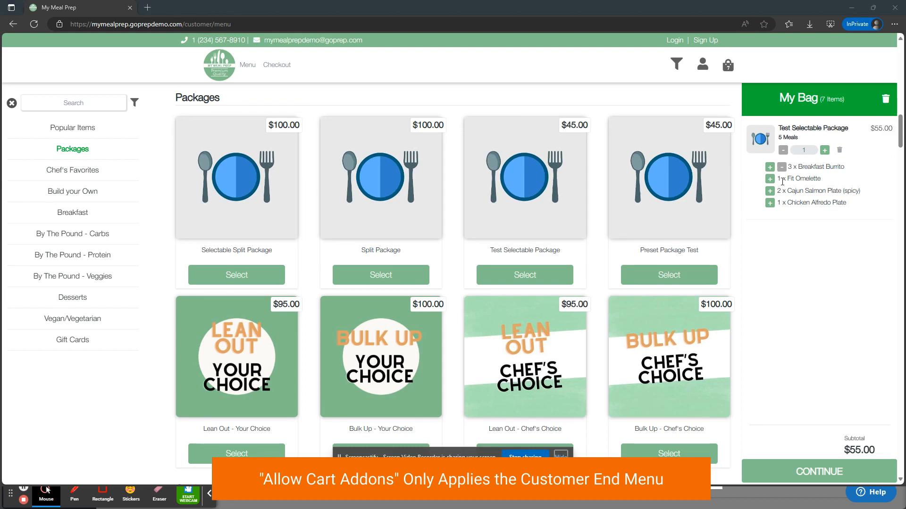
# - Switch back to the store's package editor, review the Breakfast Burrito's individual price, and close the editor without saving
pyautogui.hotkey('alt', 'Tab')
pyautogui.click(508, 267)
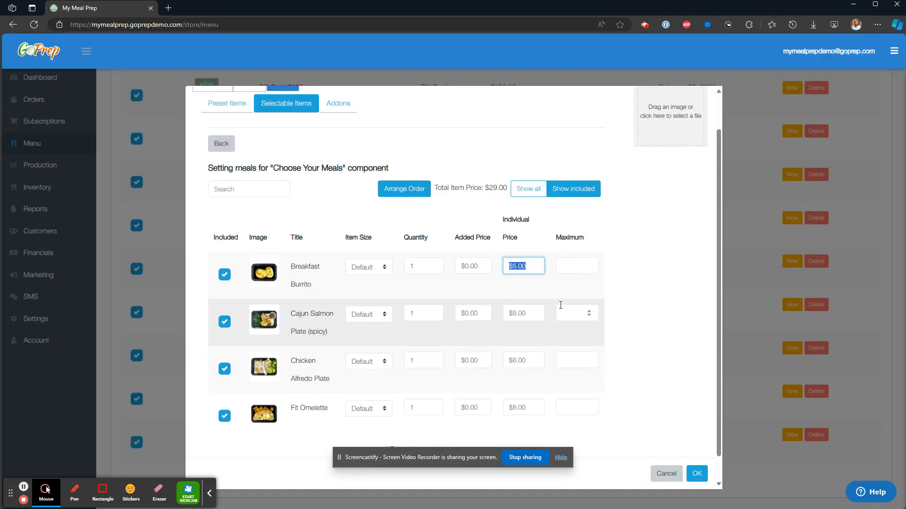
pyautogui.click(629, 308)
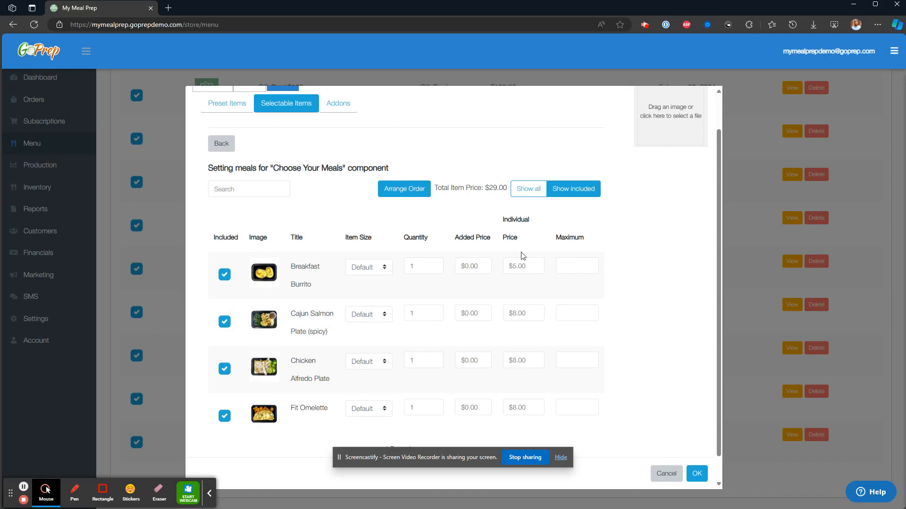
pyautogui.click(678, 476)
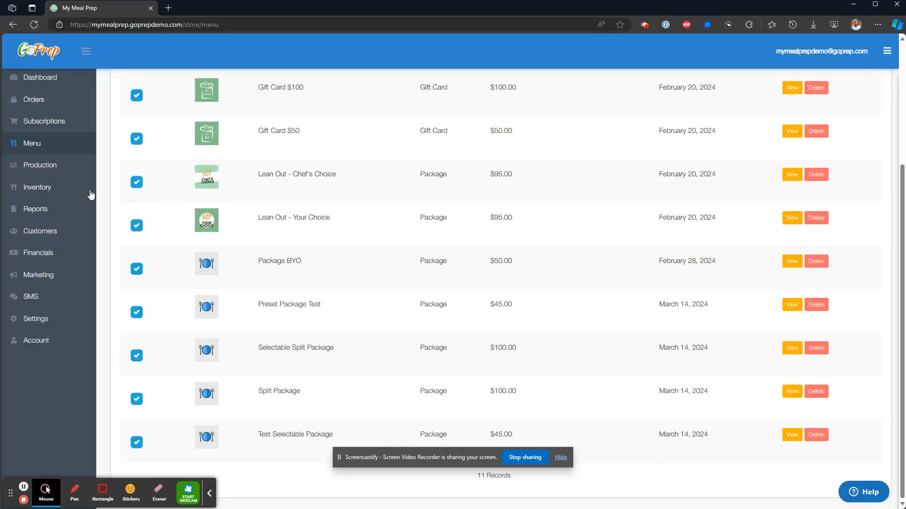
# - Open the inventory's item list and examine the Breakfast Burrito's required quantity and price
pyautogui.click(63, 188)
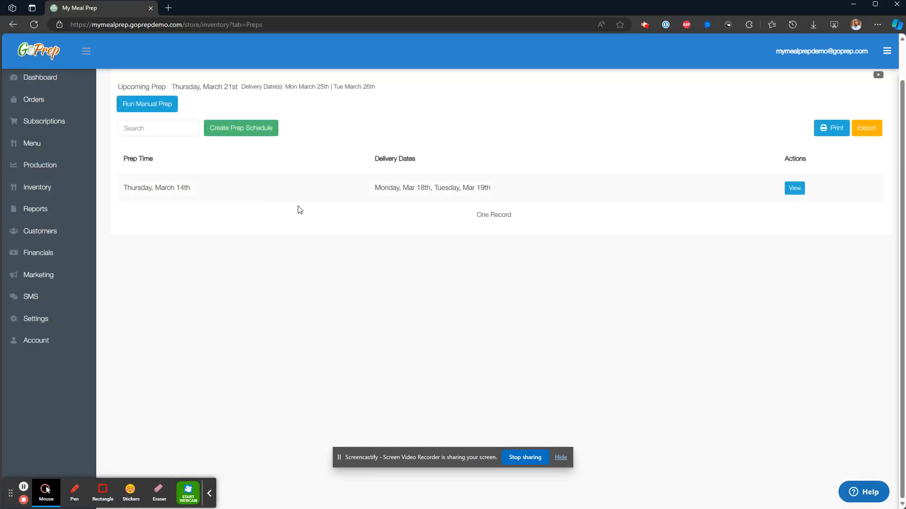
pyautogui.moveTo(214, 249); pyautogui.dragTo(288, 253)
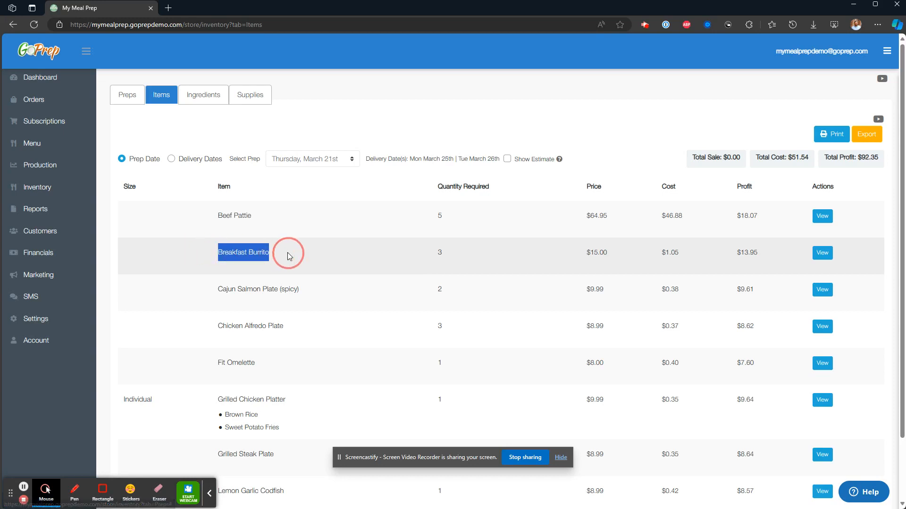
pyautogui.moveTo(429, 257); pyautogui.dragTo(625, 258)
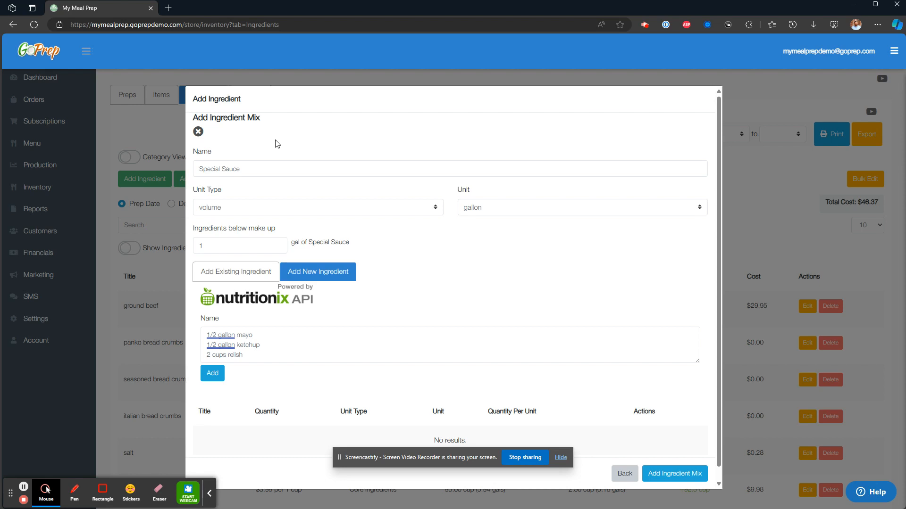
# - Examine the Special Sauce ingredient mix's name and its mayo, ketchup and relish entries, and close the form without adding the mix
pyautogui.moveTo(250, 168); pyautogui.dragTo(178, 169)
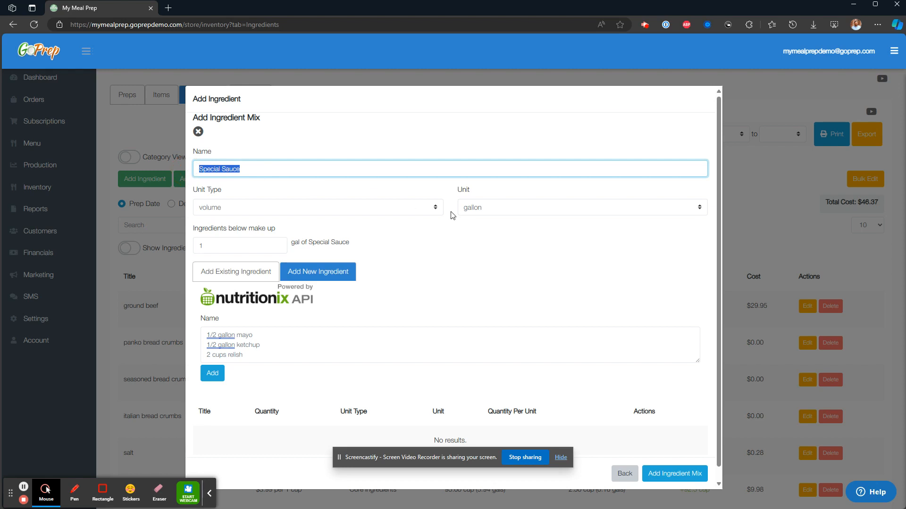
pyautogui.scroll(-1, 452, 216)
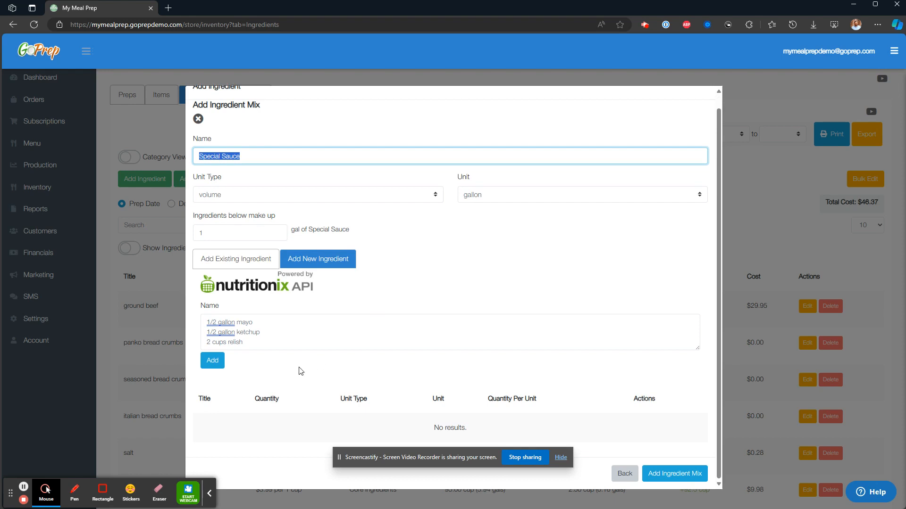
pyautogui.moveTo(279, 340); pyautogui.dragTo(198, 325)
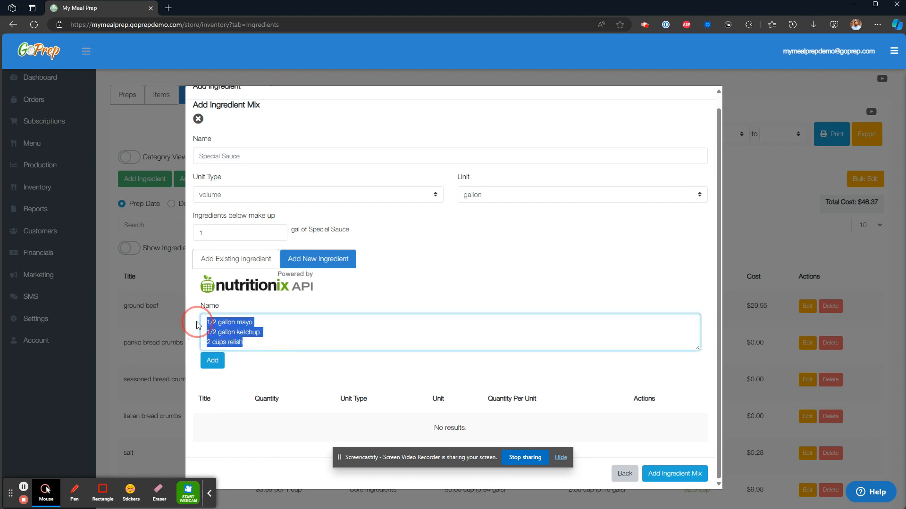
pyautogui.click(279, 340)
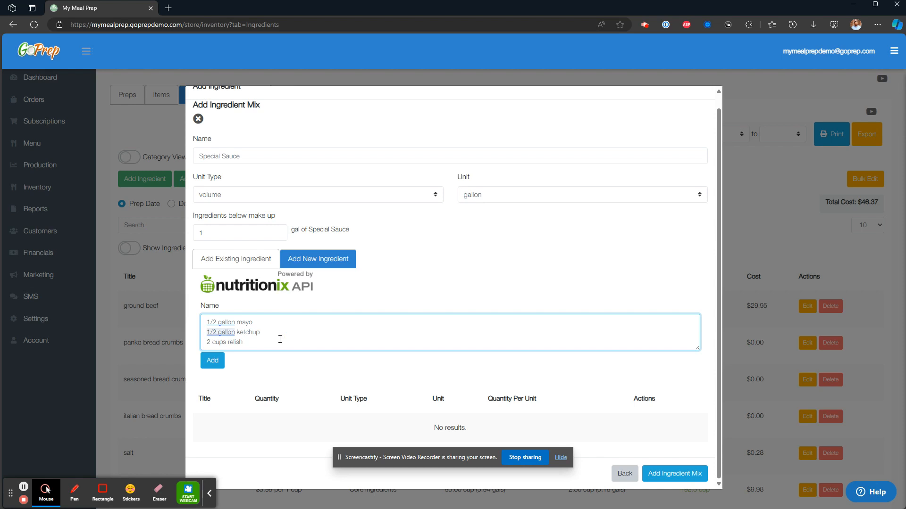
pyautogui.moveTo(262, 344); pyautogui.dragTo(204, 322)
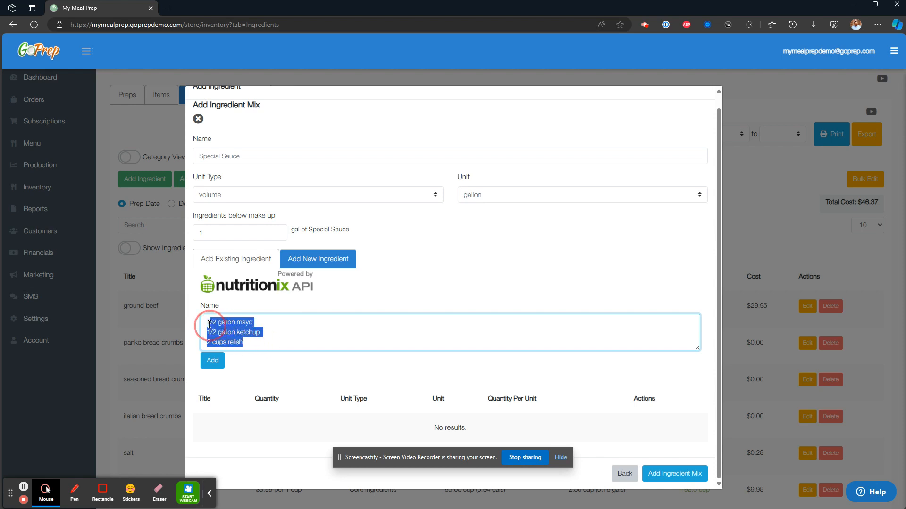
pyautogui.click(304, 338)
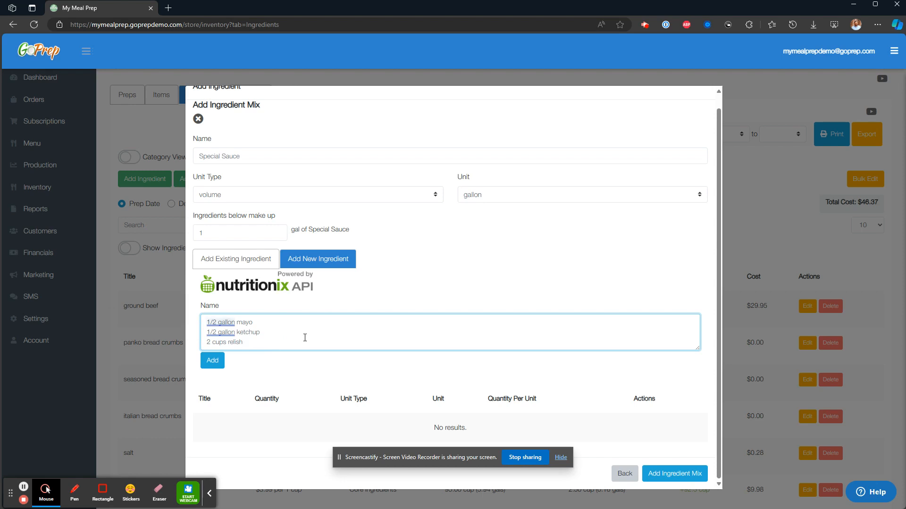
pyautogui.scroll(1, 305, 338)
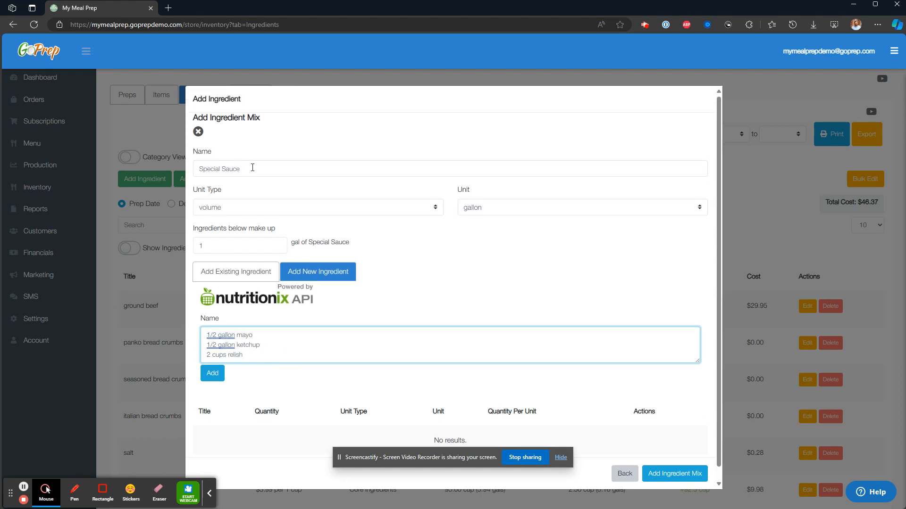
pyautogui.moveTo(253, 167); pyautogui.dragTo(196, 162)
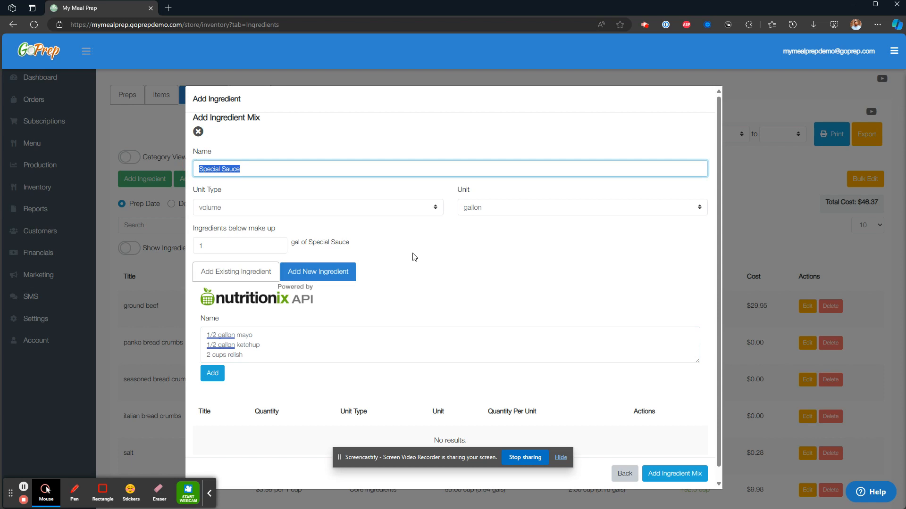
pyautogui.press('Escape')
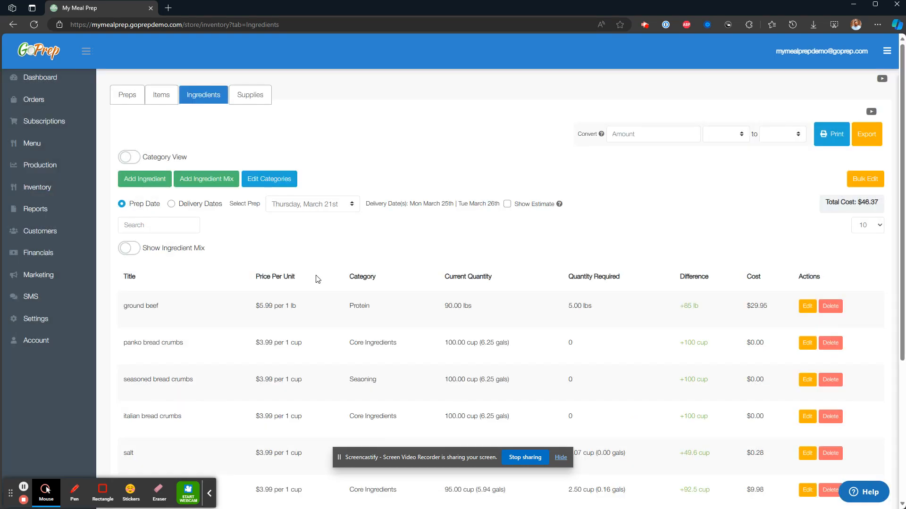